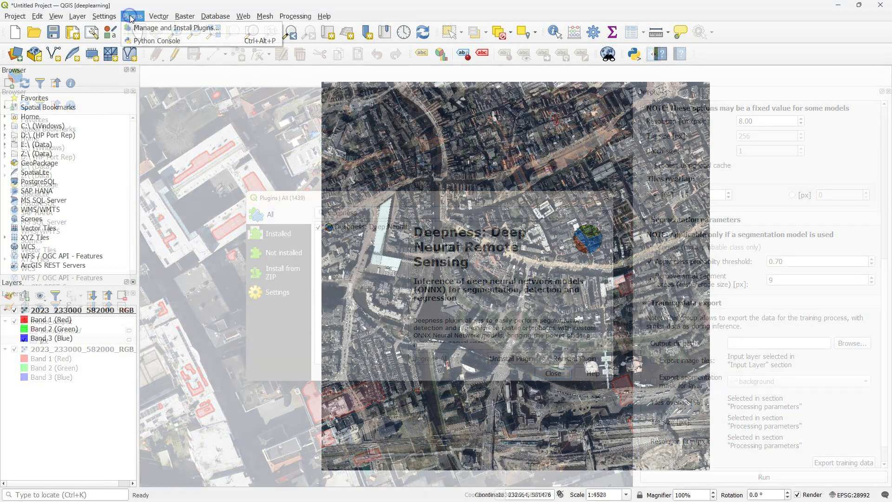
Search the plugin manager for 'deep' and open the Deepness plugin's documentation homepage.
left_click(135, 26)
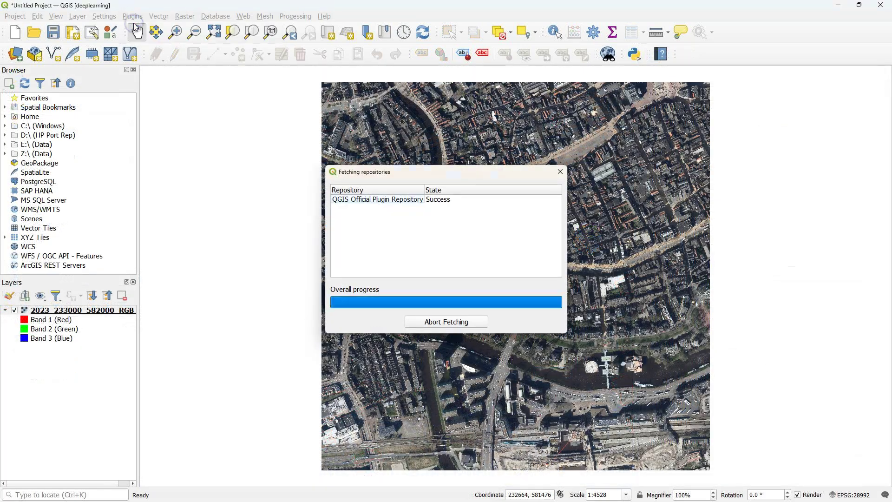
type("deep")
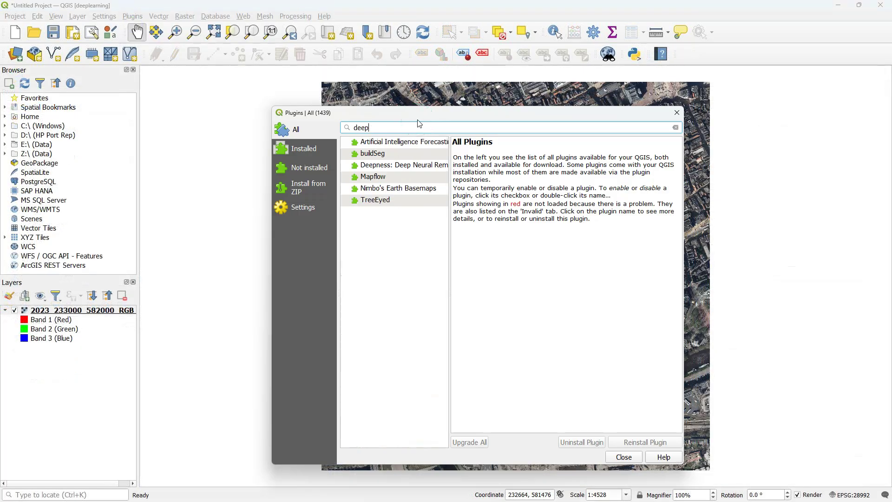
left_click(404, 166)
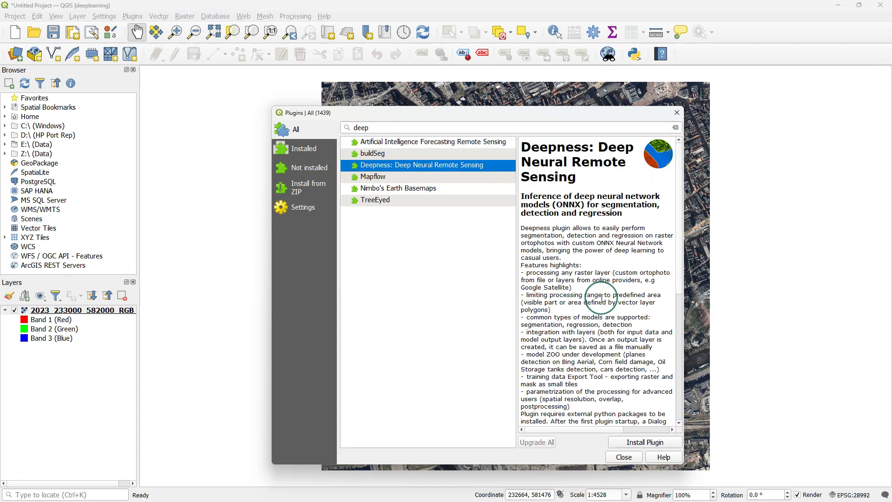
scroll(601, 298, "down", 7)
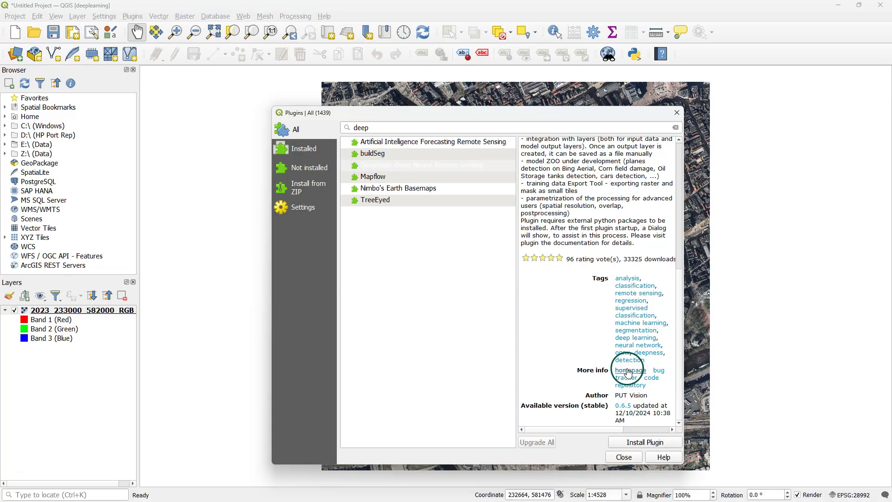
left_click(629, 372)
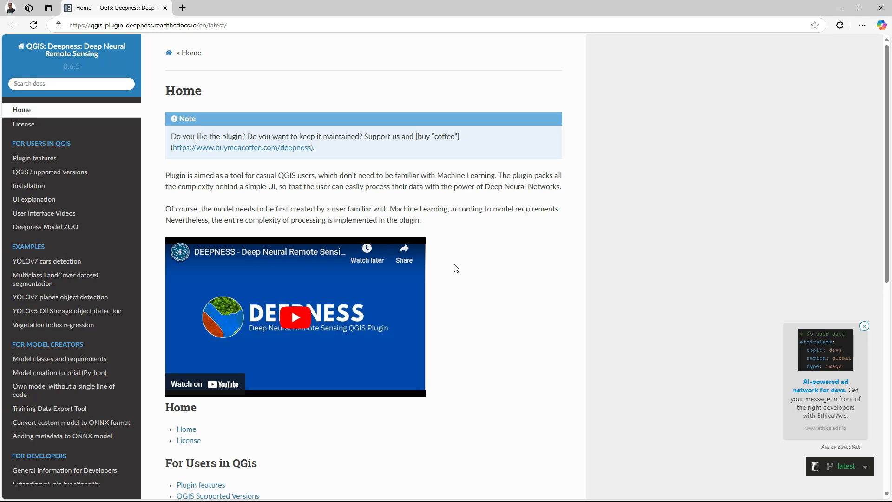
Read the Requirements on the Deepness Installation page, then install the Deepness plugin in QGIS.
scroll(456, 268, "down", 3)
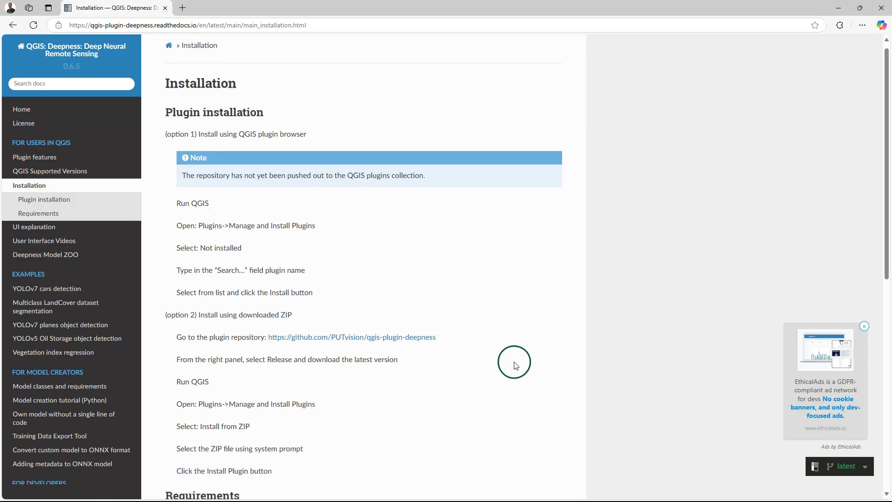
scroll(508, 361, "down", 4)
scroll(508, 362, "down", 4)
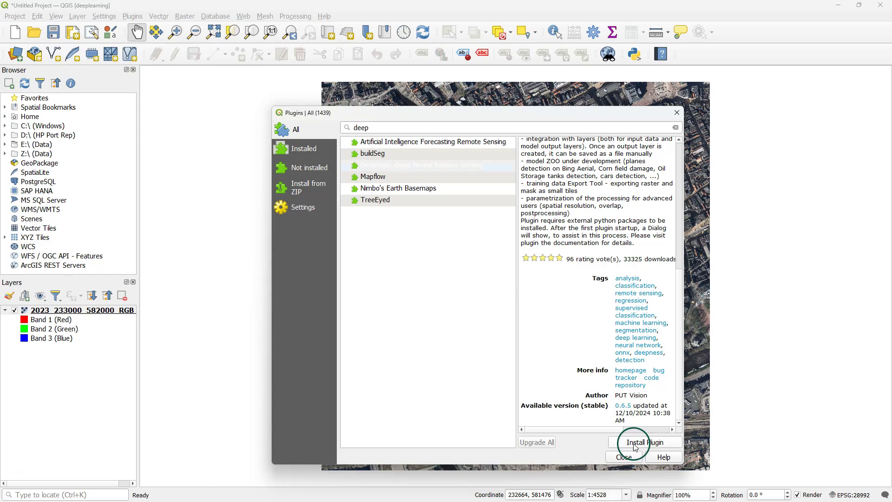
left_click(633, 442)
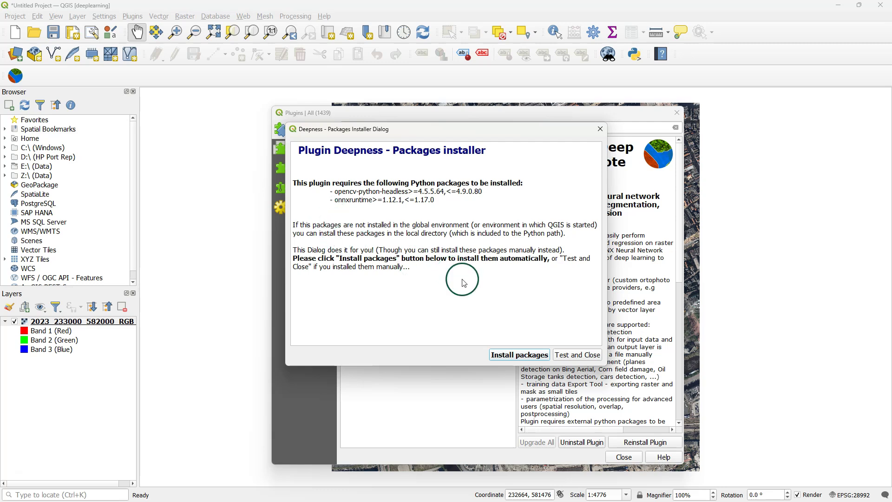
Install the required opencv-python-headless and onnxruntime packages from the Deepness installer.
left_click(519, 354)
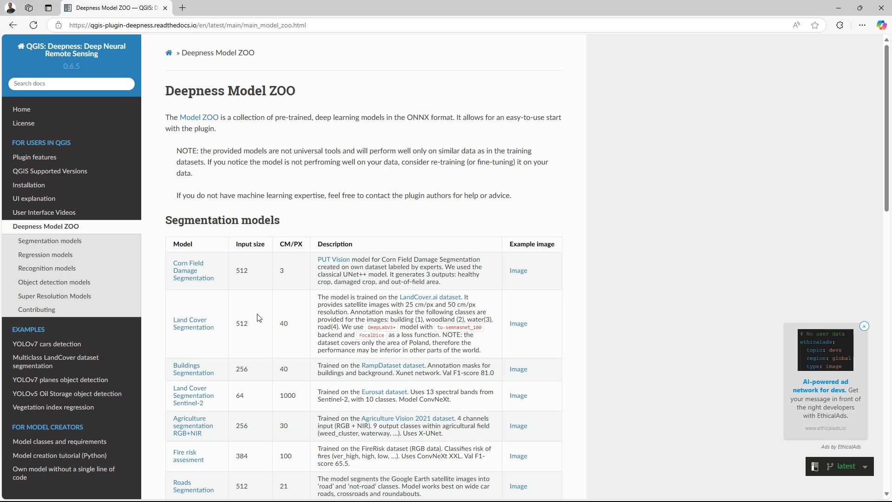
Go to Segmentation models in the Model ZOO and open the Solar PV Segmentation download link.
scroll(259, 318, "down", 2)
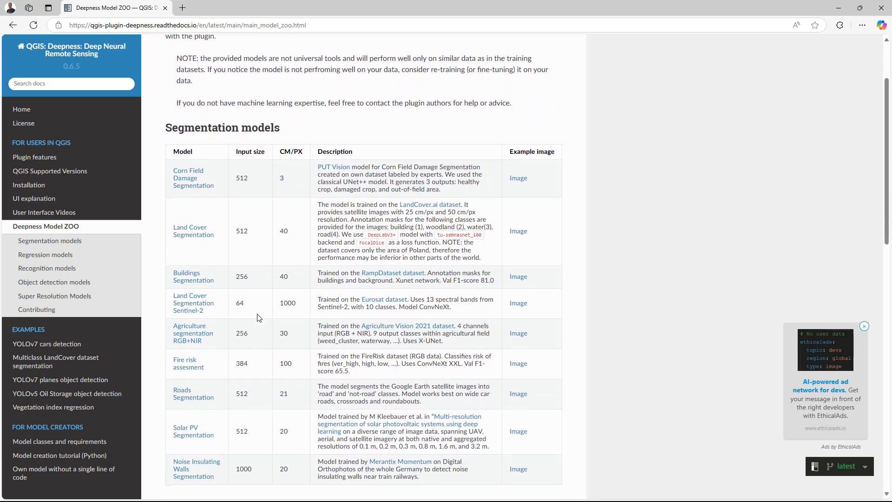
scroll(259, 318, "down", 2)
left_click(255, 318)
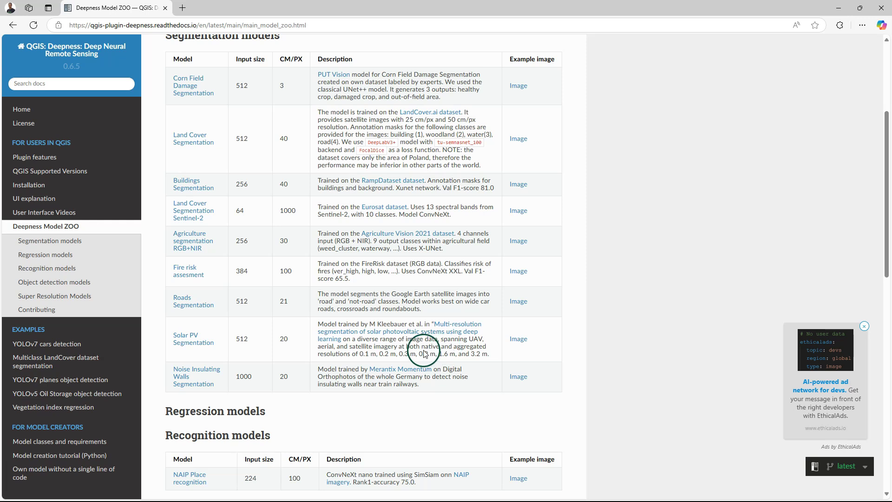
left_click(193, 338)
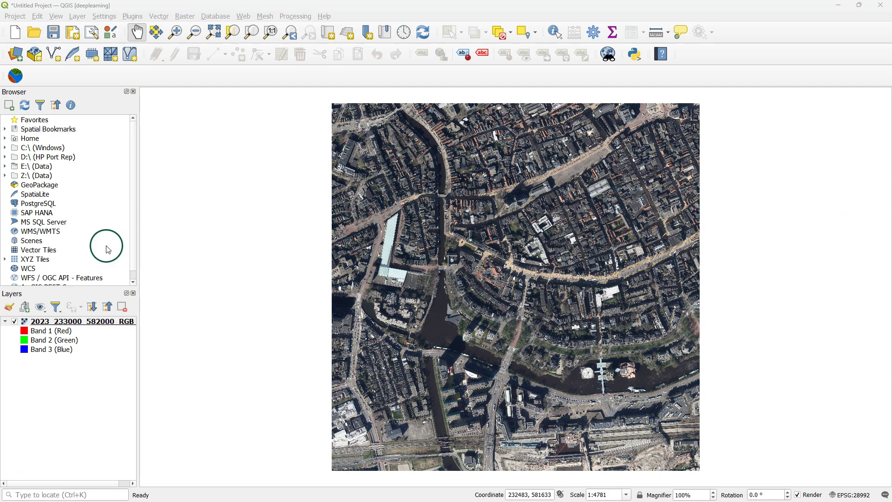
Open and widen the Deepness panel, zoom into central Groningen, and keep Segmentor as model type.
left_click(15, 76)
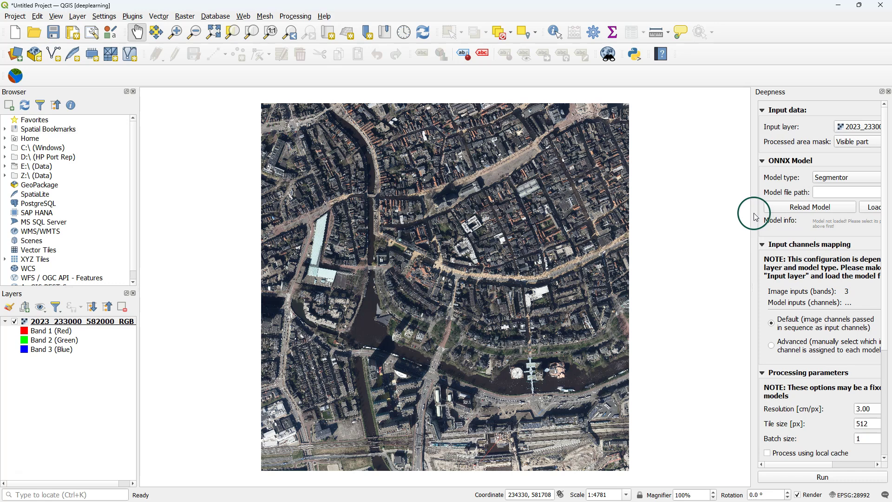
left_click_drag(755, 217, 633, 192)
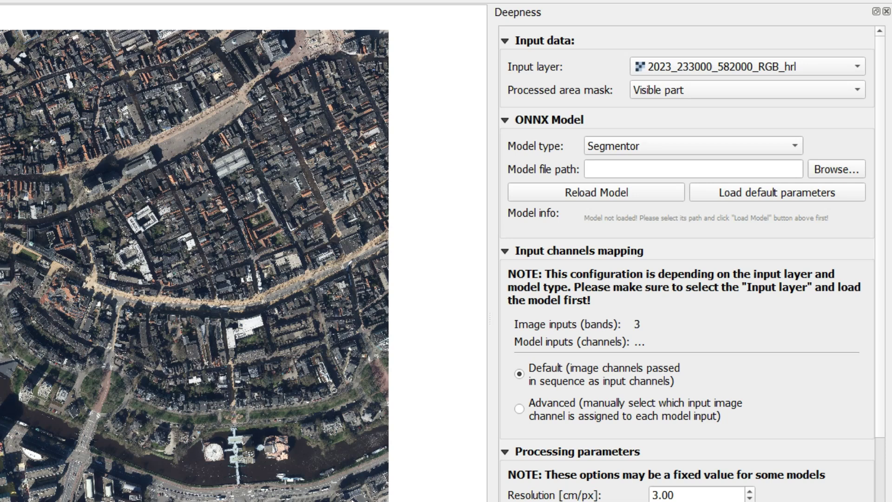
scroll(293, 169, "up", 1)
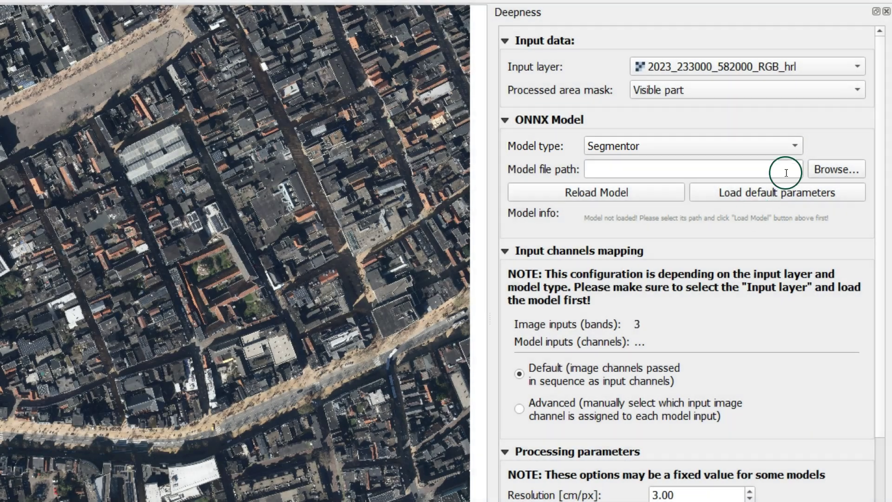
left_click(769, 147)
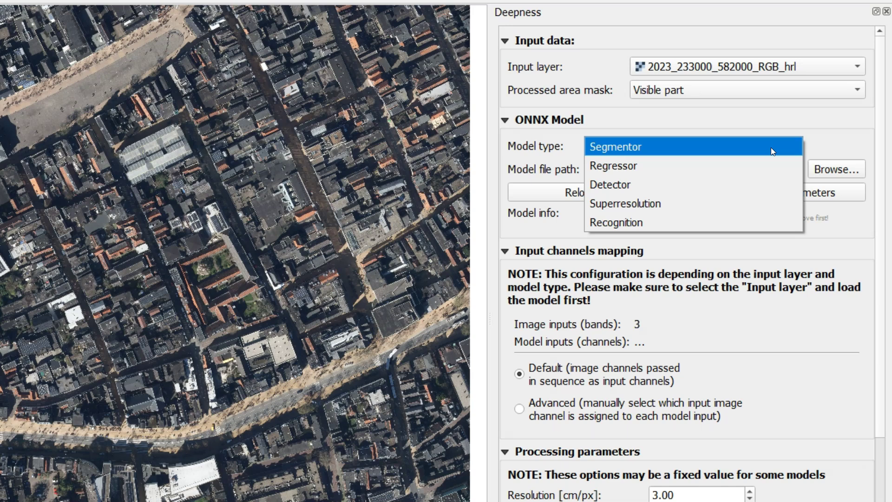
left_click(770, 147)
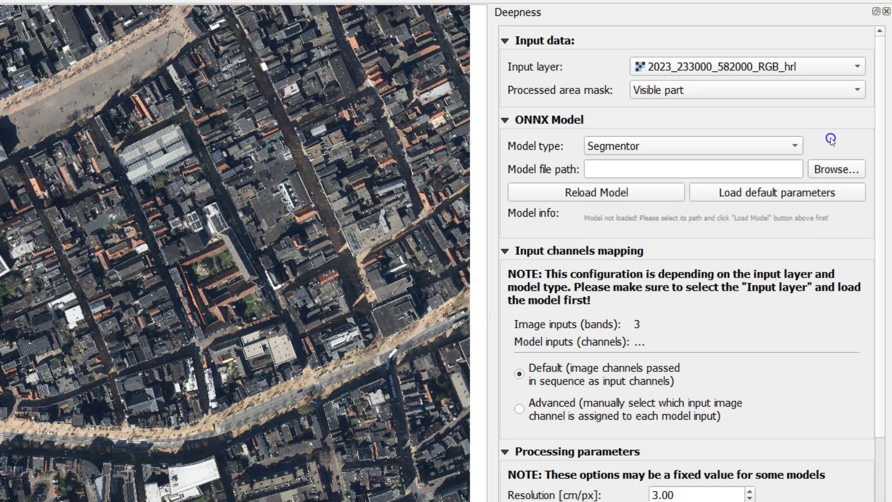
Load PV-Segmentation-deeplabv3.onnx into Deepness and scroll down to the Processing parameters.
left_click(831, 170)
left_click(58, 65)
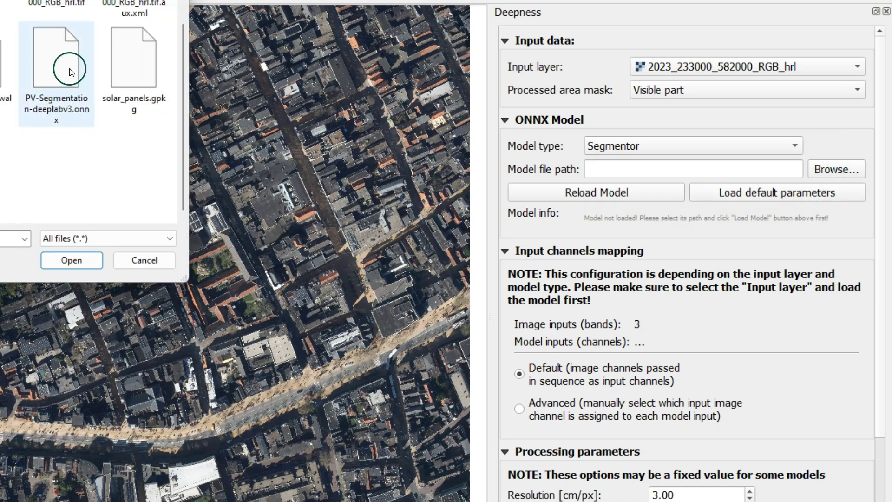
left_click(65, 258)
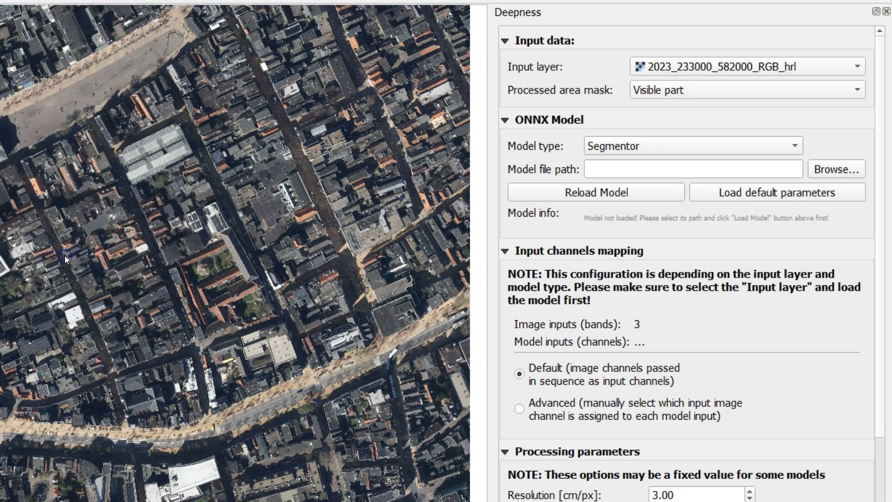
left_click(738, 245)
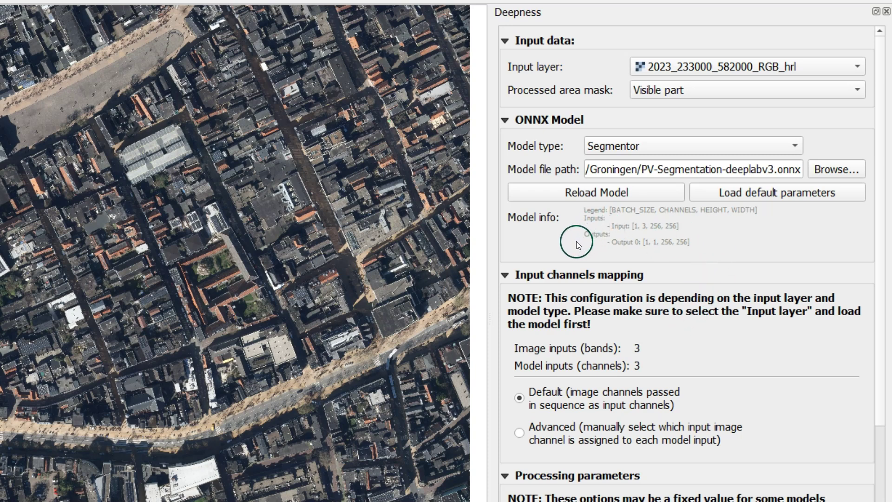
scroll(746, 368, "down", 3)
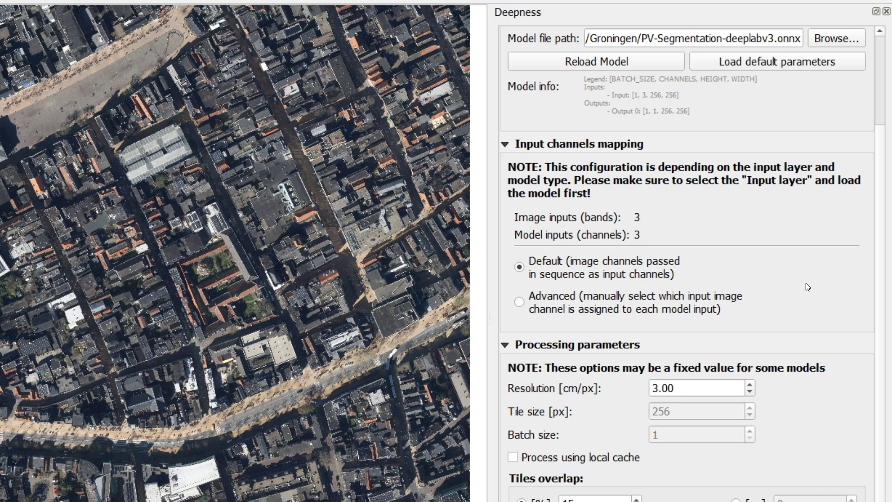
Check threshold 0.50 and 9 px small-segment removal, then run the segmentation.
scroll(805, 282, "down", 3)
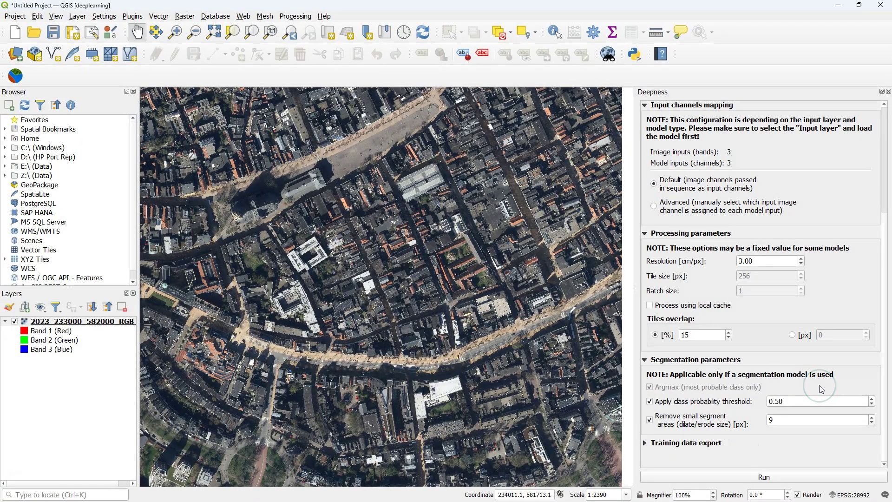
left_click(750, 478)
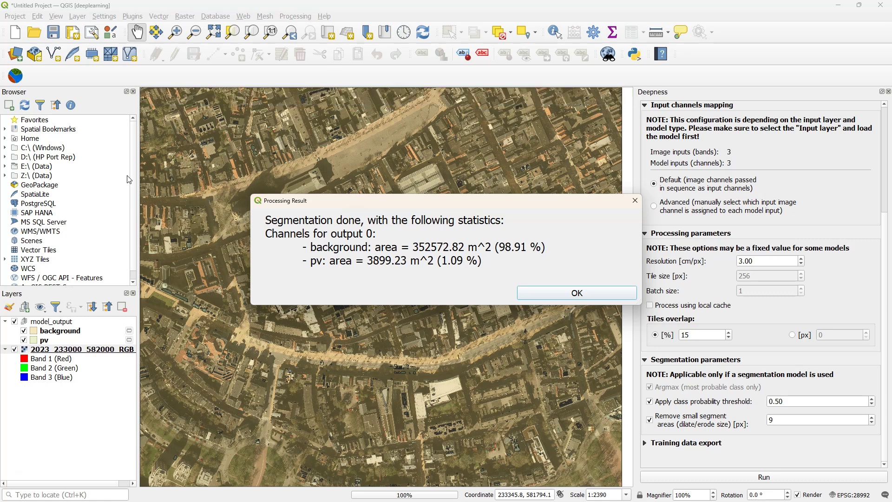
Dismiss the statistics message reporting a pv area of 3899.23 m².
left_click(357, 276)
Close the results summary, hide the background layer and briefly toggle the aerial image.
left_click(572, 293)
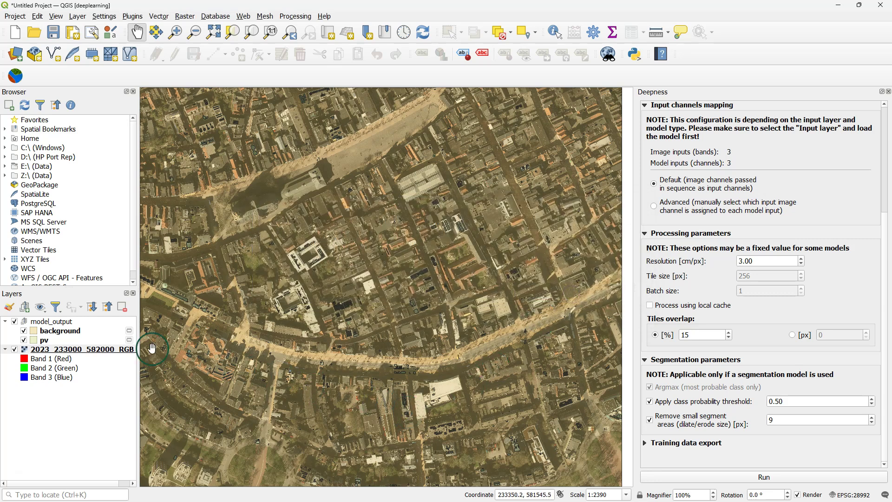
left_click(24, 330)
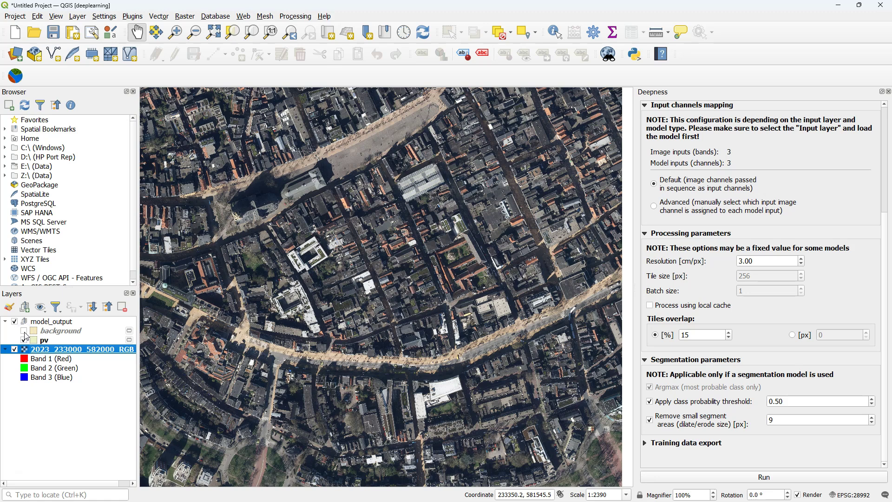
left_click(14, 348)
left_click(15, 349)
Open the styling settings for the pv layer and close the Deepness panel.
left_click(67, 339)
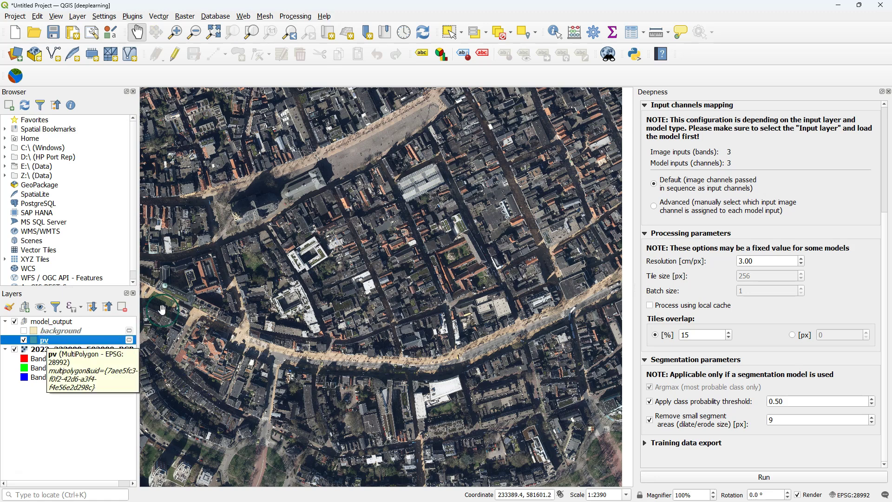
left_click_drag(60, 340, 24, 325)
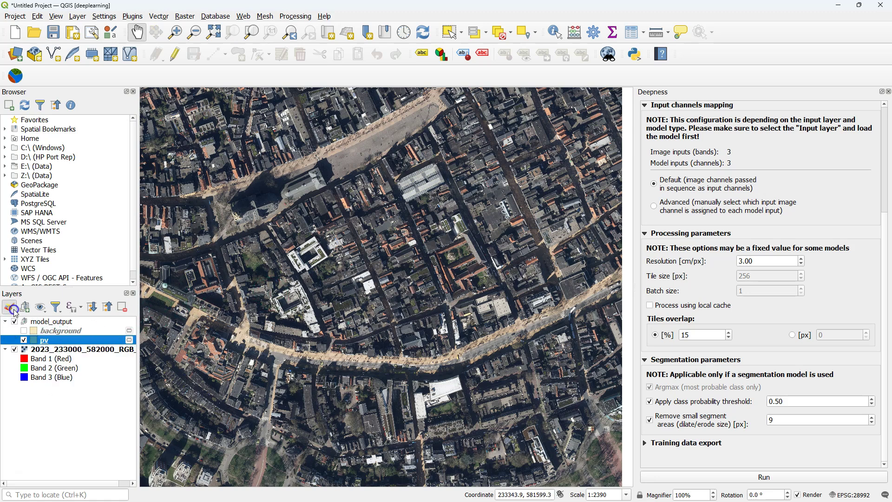
left_click(9, 306)
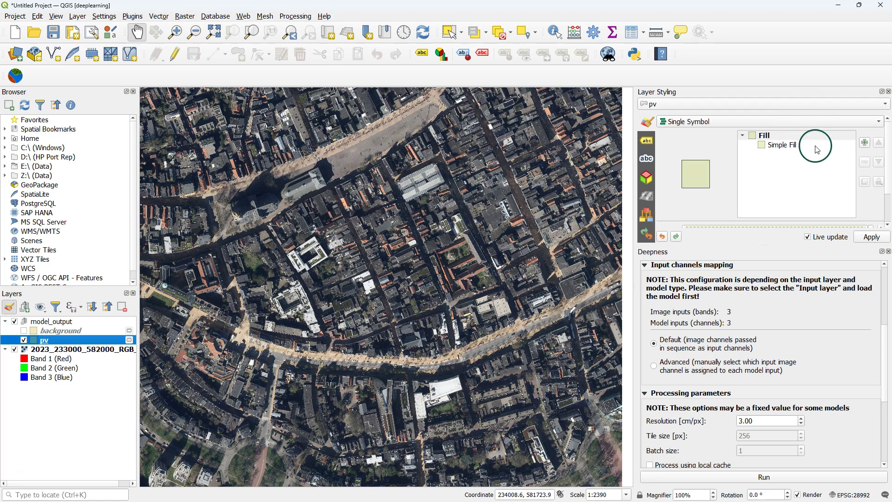
left_click(887, 251)
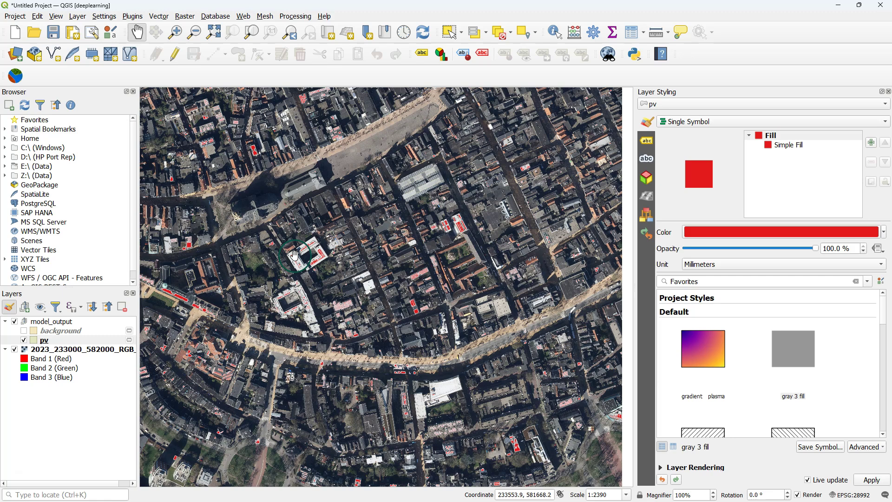
Zoom in and toggle the pv layer on and off over two rooftop blocks to compare.
scroll(303, 267, "up", 3)
left_click(23, 343)
left_click(23, 342)
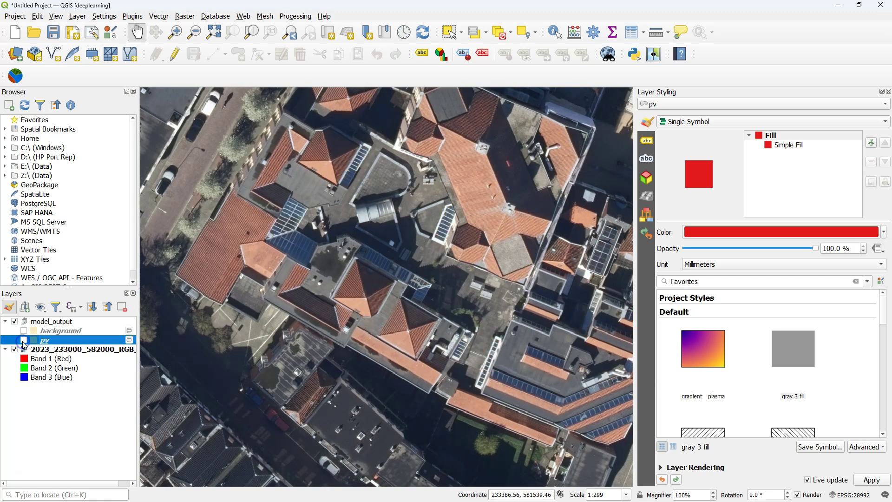
left_click(23, 341)
left_click(23, 342)
left_click(24, 342)
left_click_drag(409, 459, 403, 133)
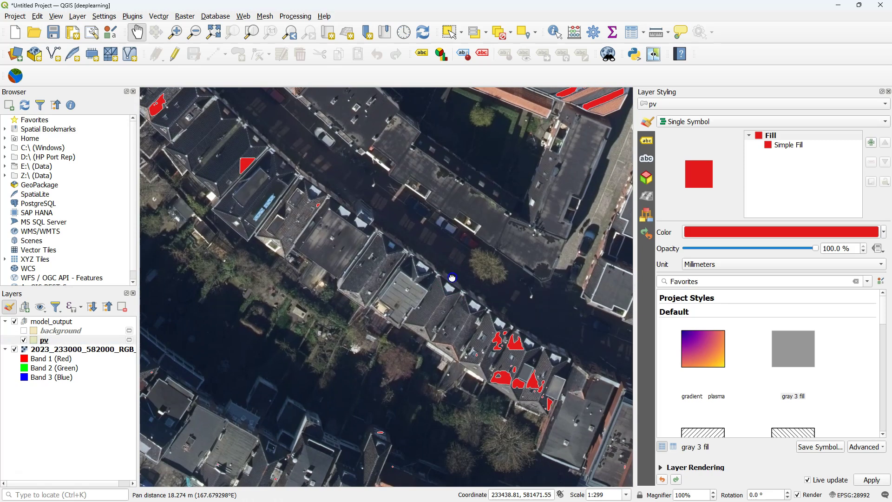
left_click(29, 340)
left_click(25, 341)
left_click(25, 341)
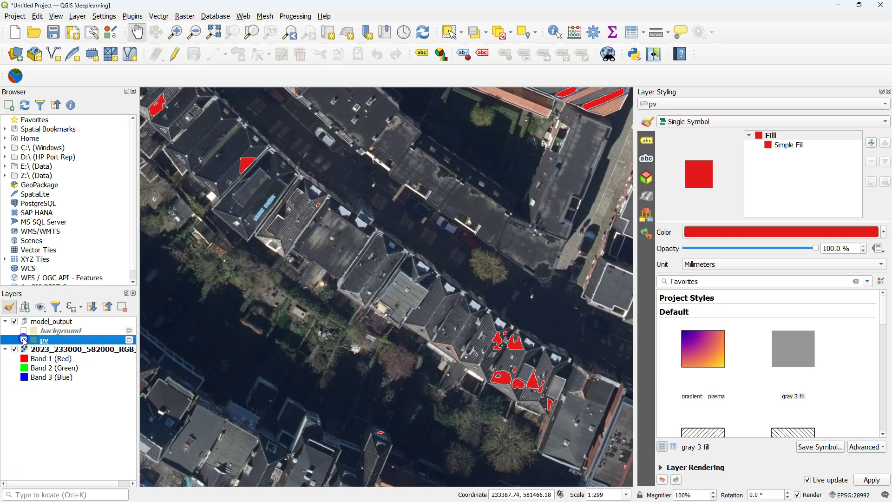
left_click(25, 341)
left_click(24, 342)
left_click(24, 342)
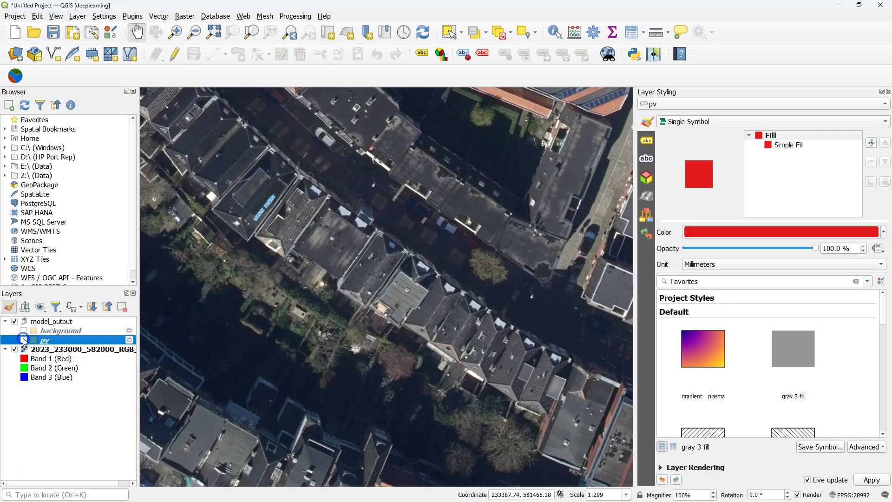
left_click(24, 342)
Pan and zoom around other city areas to check rooftops with detected panels.
left_click_drag(464, 325, 353, 260)
scroll(377, 263, "down", 1)
scroll(413, 241, "up", 1)
left_click_drag(392, 289, 389, 203)
scroll(435, 231, "down", 1)
left_click_drag(495, 205, 399, 223)
left_click_drag(548, 279, 417, 318)
scroll(502, 242, "up", 2)
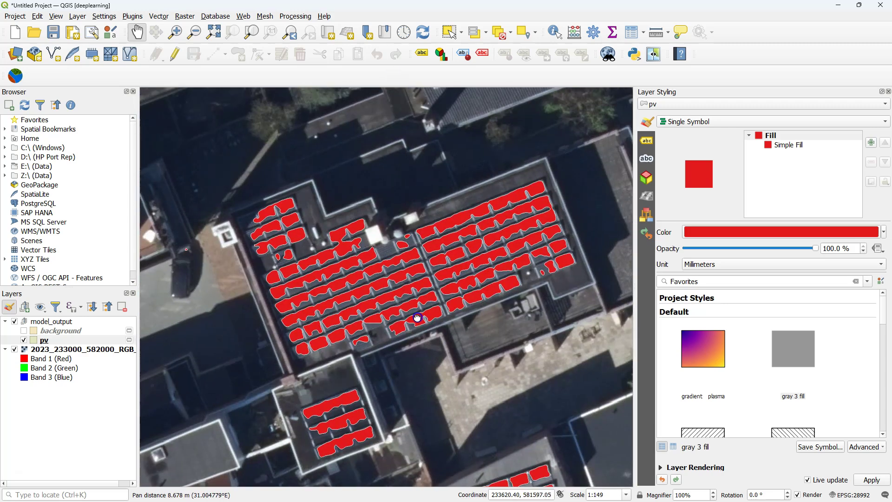